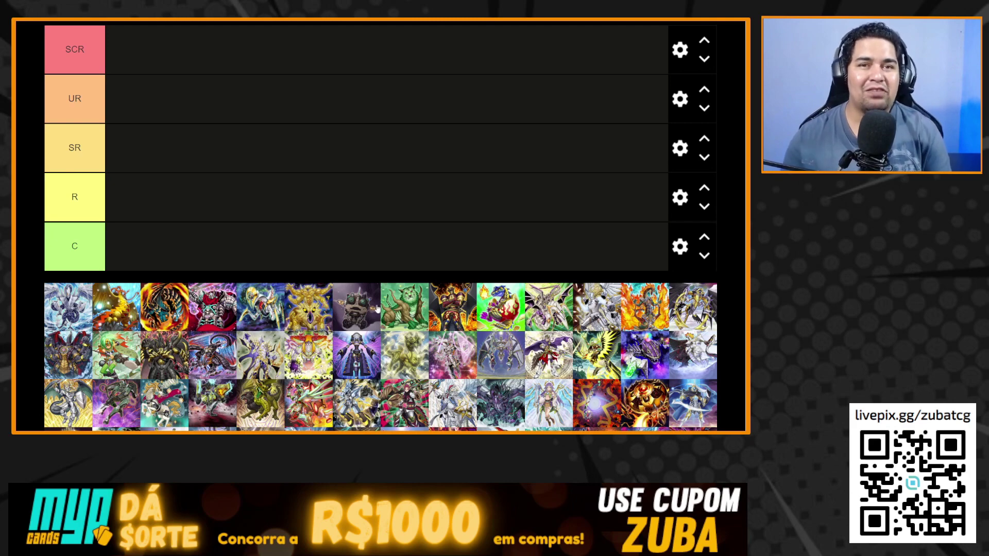
# Step: Scroll up and down the page to review the card pool and tier rows
pyautogui.scroll(-1, 215, 295)
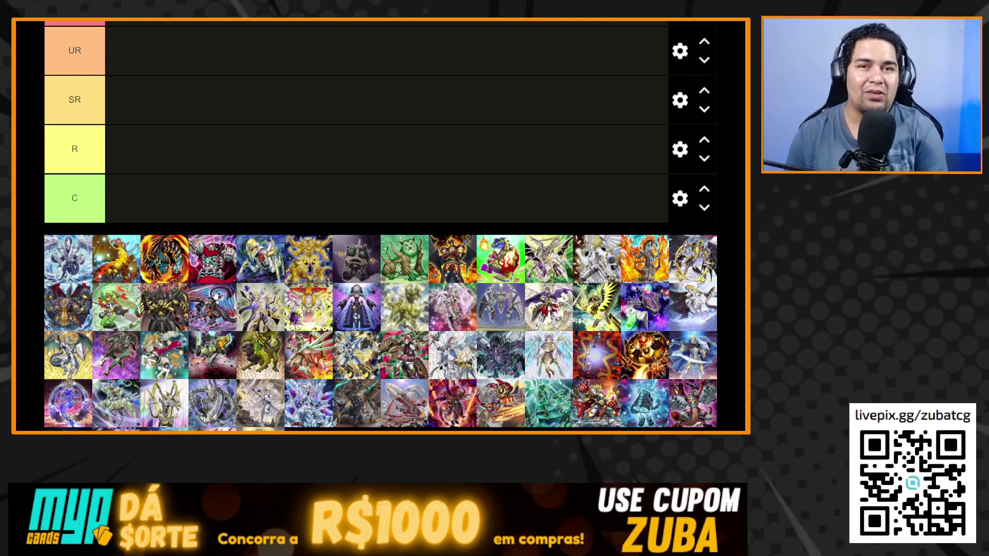
pyautogui.scroll(-2, 200, 304)
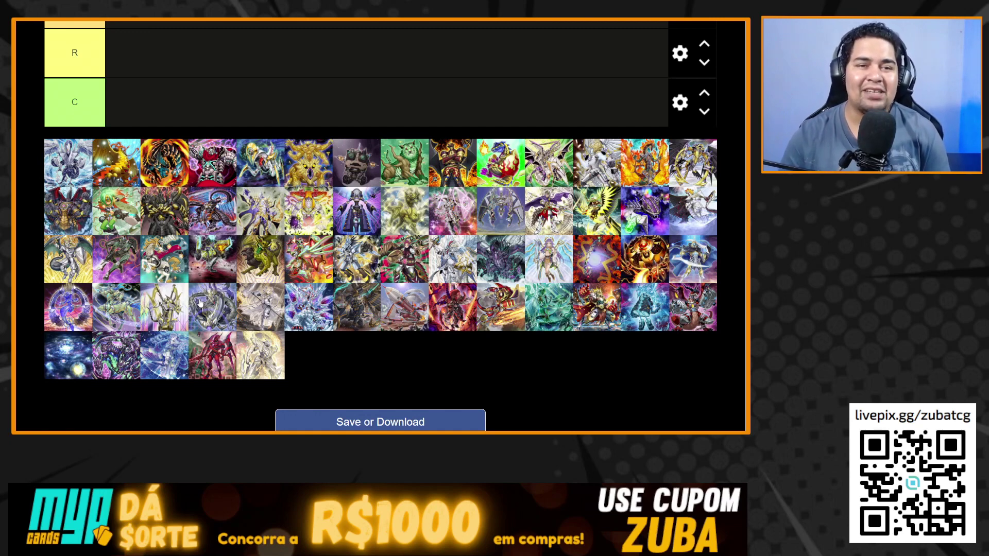
pyautogui.scroll(1, 222, 304)
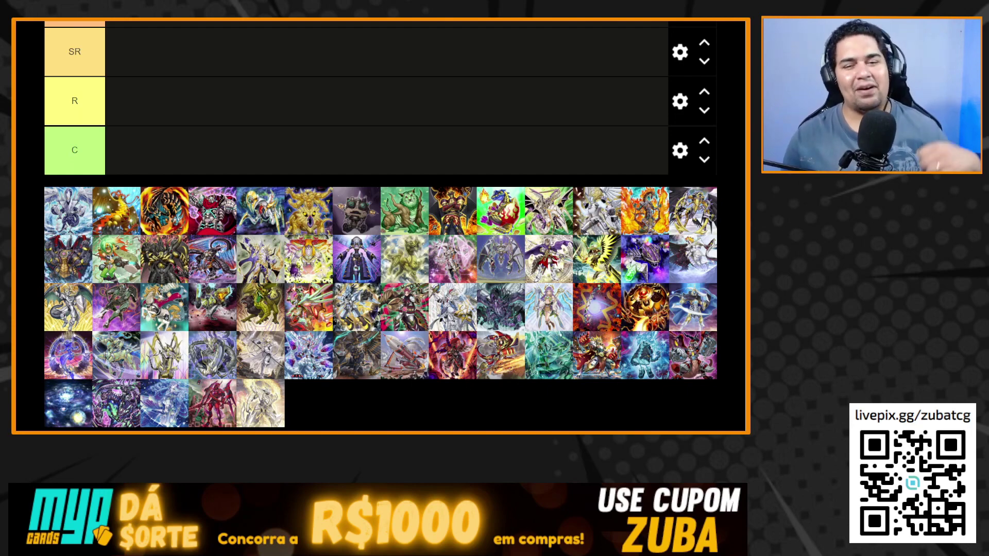
pyautogui.scroll(1, 411, 298)
pyautogui.scroll(2, 412, 299)
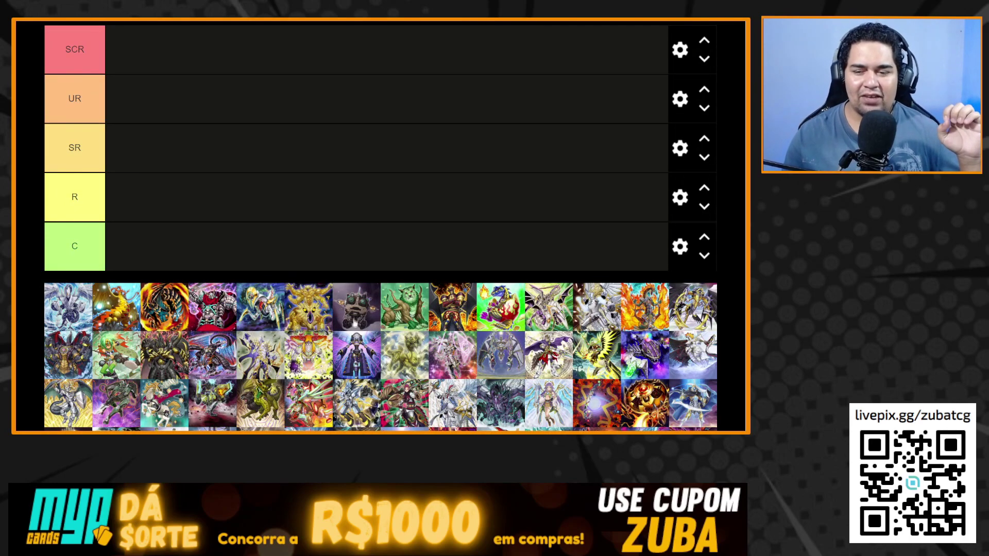
pyautogui.scroll(-1, 354, 323)
pyautogui.scroll(-1, 380, 327)
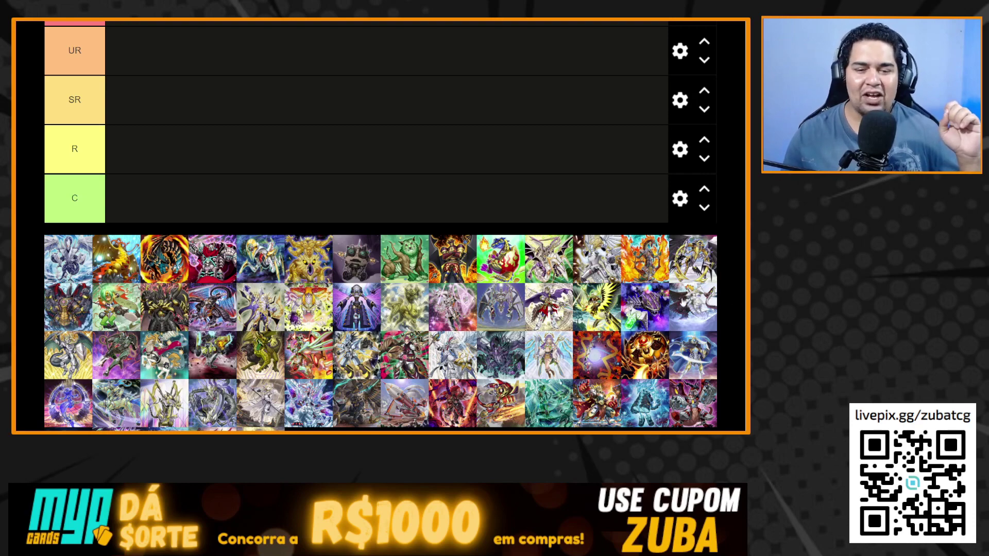
pyautogui.scroll(-3, 687, 307)
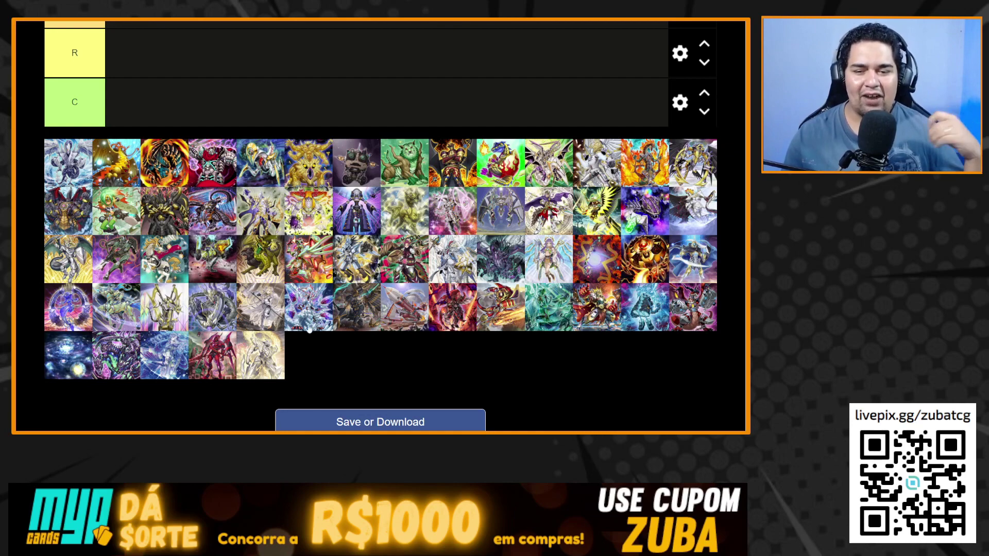
pyautogui.scroll(-1, 303, 353)
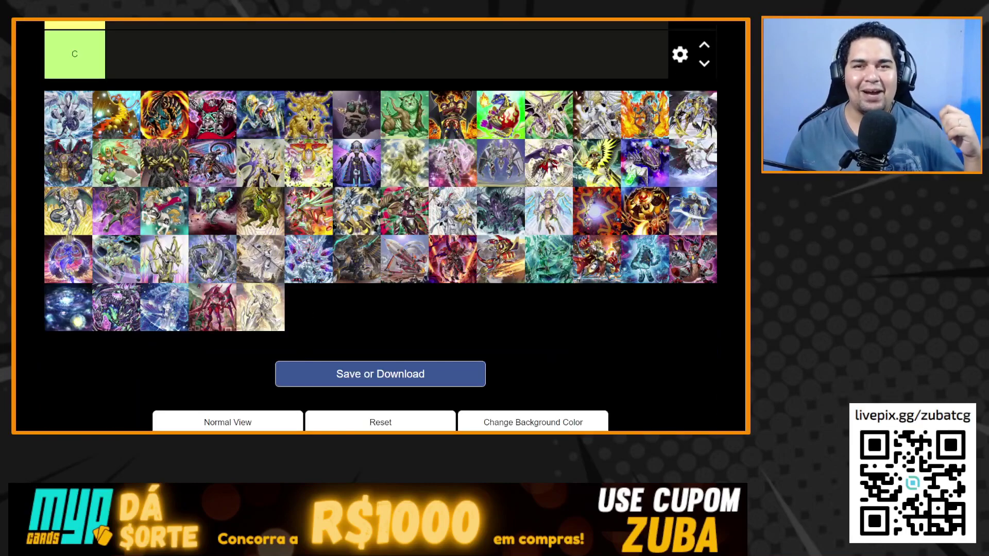
pyautogui.scroll(1, 282, 338)
pyautogui.scroll(4, 206, 340)
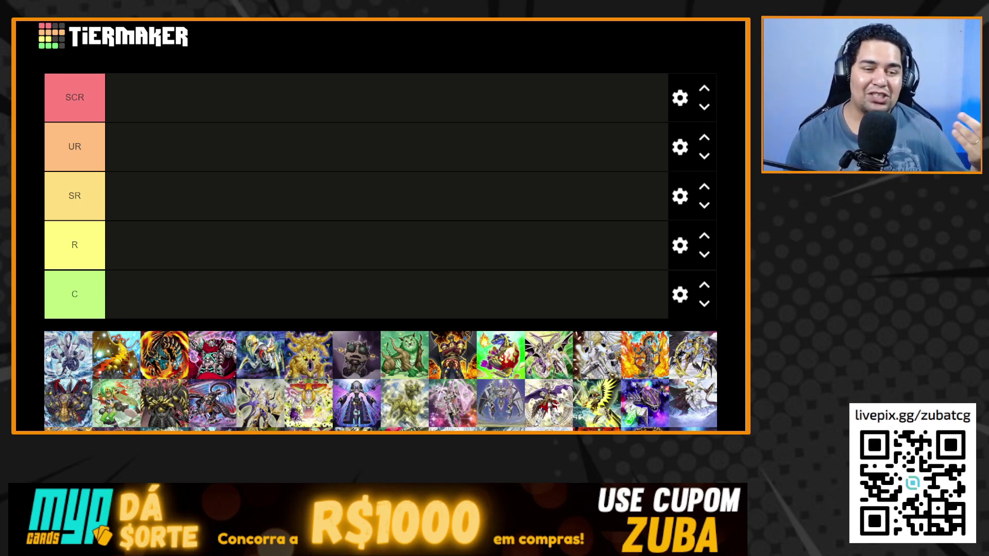
# Step: Rank the first two pool cards in R, moving the first up from C
pyautogui.moveTo(50, 358); pyautogui.dragTo(124, 305)
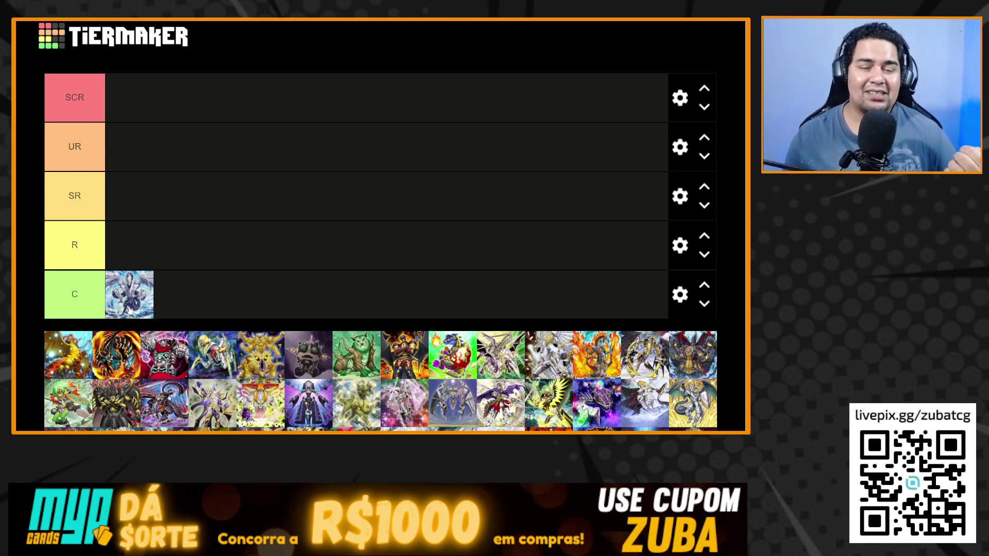
pyautogui.moveTo(129, 310)
pyautogui.mouseDown()
pyautogui.moveTo(154, 254)
pyautogui.moveTo(122, 258)
pyautogui.mouseUp()
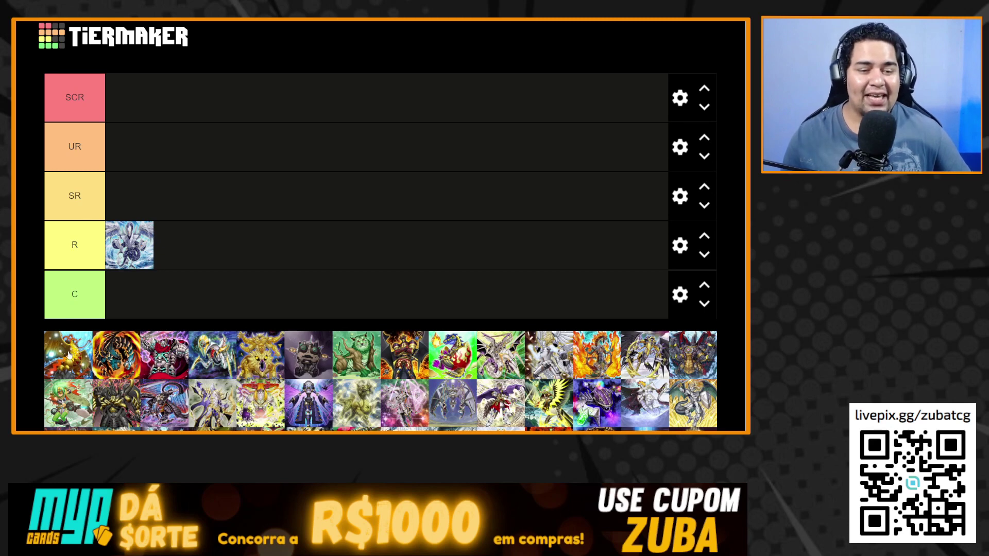
pyautogui.moveTo(68, 354); pyautogui.dragTo(186, 241)
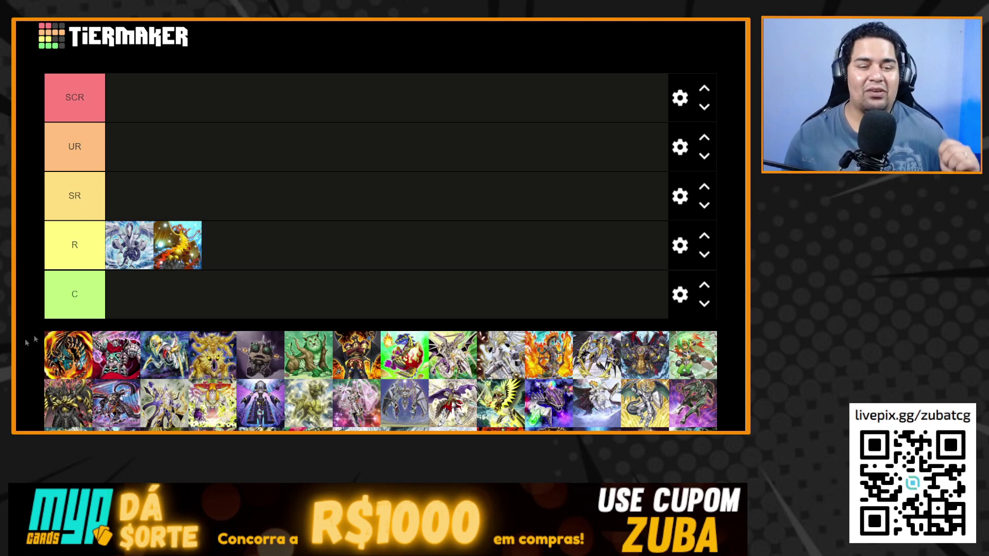
# Step: Put the orange dragon card in C, the red-and-grey robot in SR, and the next card in C
pyautogui.moveTo(62, 354); pyautogui.dragTo(131, 294)
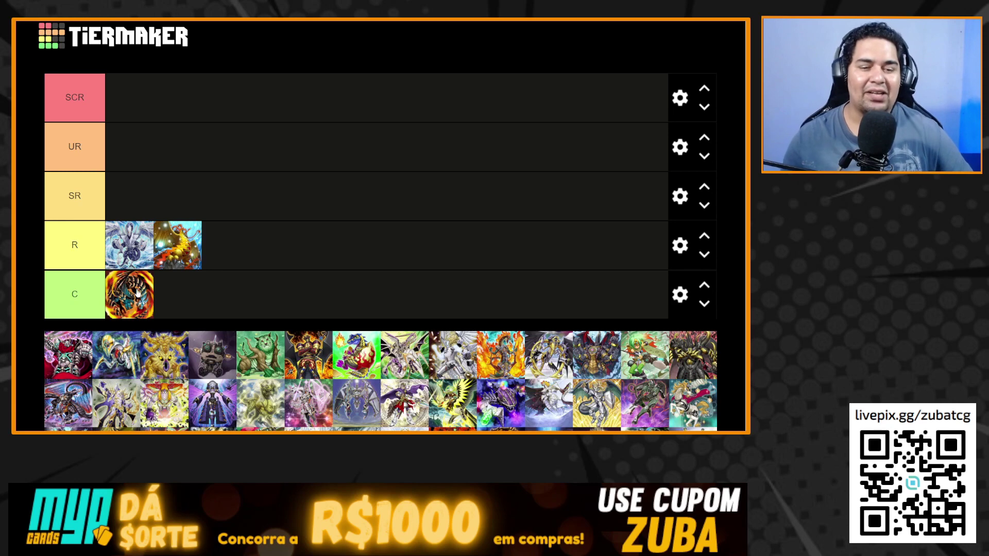
pyautogui.moveTo(64, 361)
pyautogui.mouseDown()
pyautogui.moveTo(278, 242)
pyautogui.moveTo(170, 191)
pyautogui.moveTo(144, 200)
pyautogui.mouseUp()
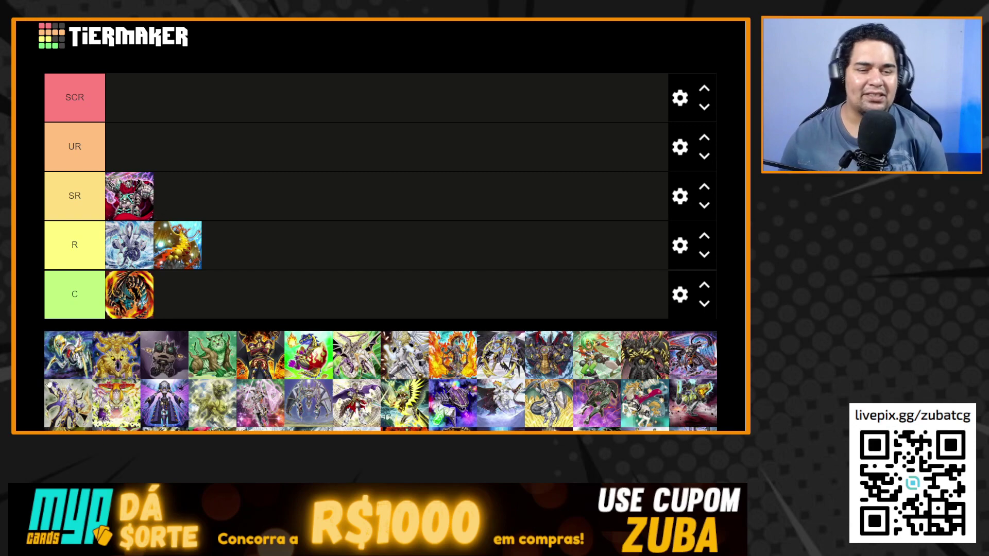
pyautogui.moveTo(69, 364); pyautogui.dragTo(206, 304)
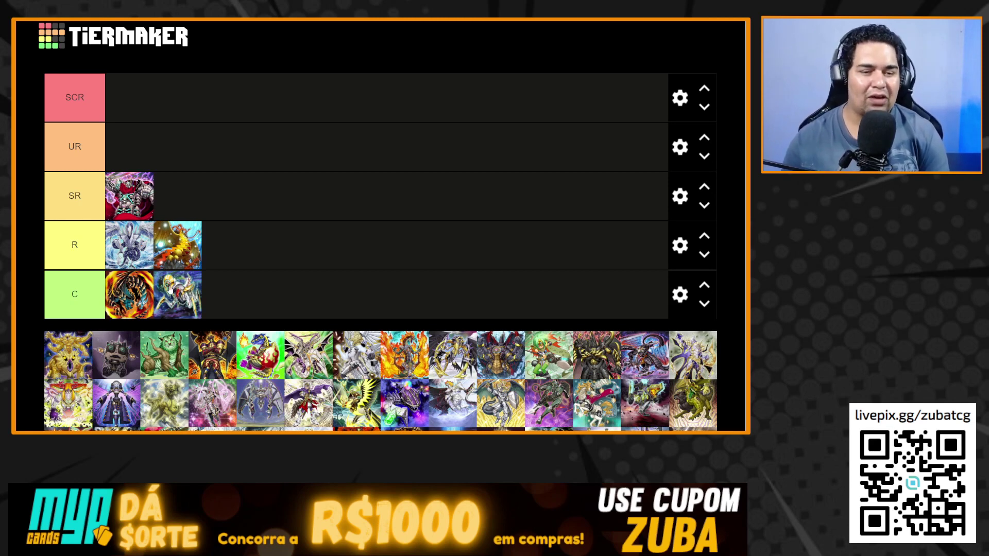
# Step: Add the golden monster and dark round machine cards to C, and rank the green beast as UR
pyautogui.moveTo(47, 367); pyautogui.dragTo(232, 312)
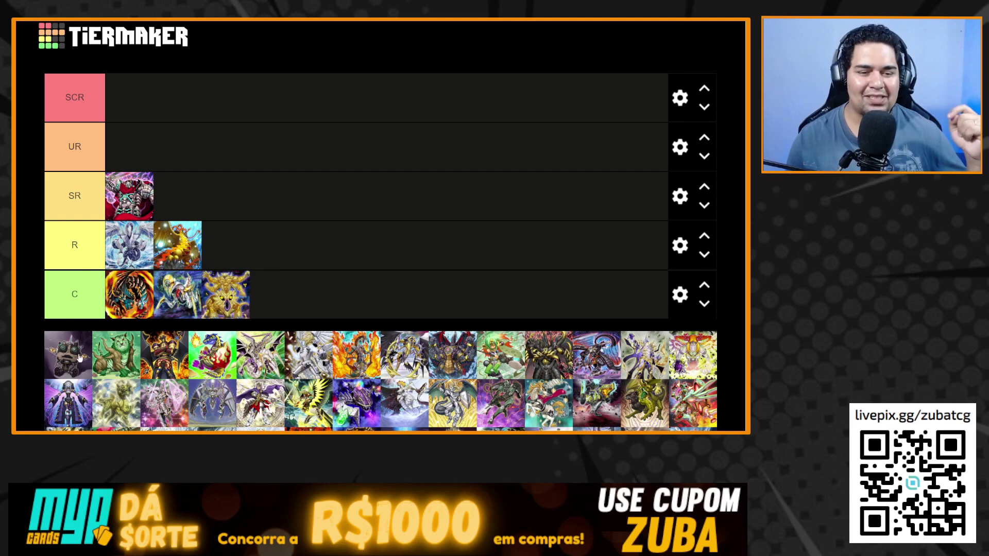
pyautogui.moveTo(72, 360)
pyautogui.mouseDown()
pyautogui.moveTo(75, 340)
pyautogui.moveTo(283, 296)
pyautogui.mouseUp()
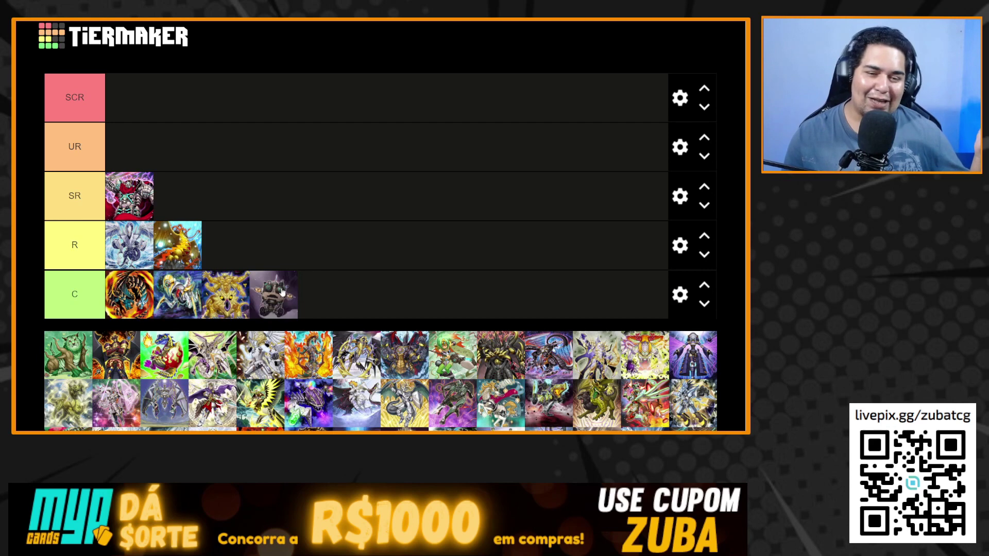
pyautogui.moveTo(283, 292); pyautogui.dragTo(282, 307)
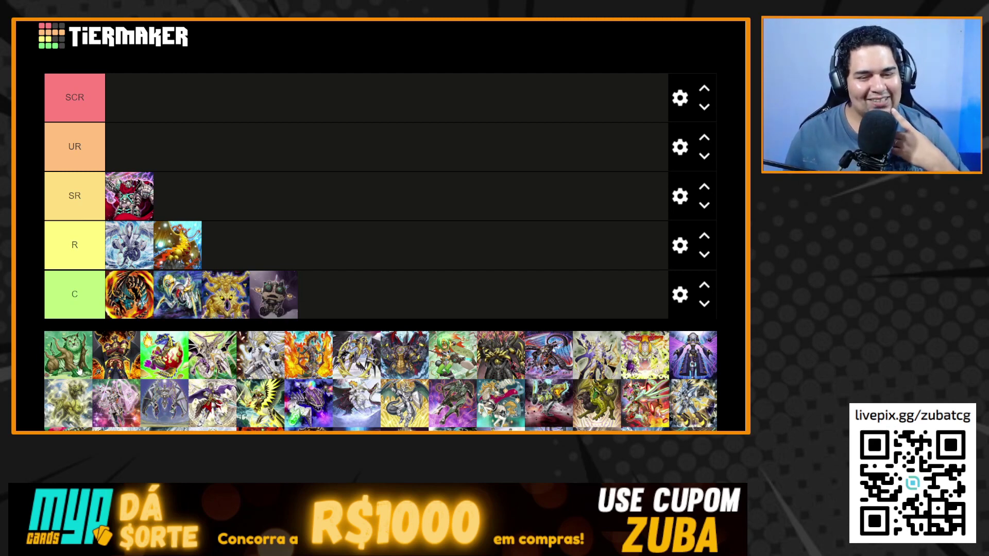
pyautogui.moveTo(73, 365); pyautogui.dragTo(143, 169)
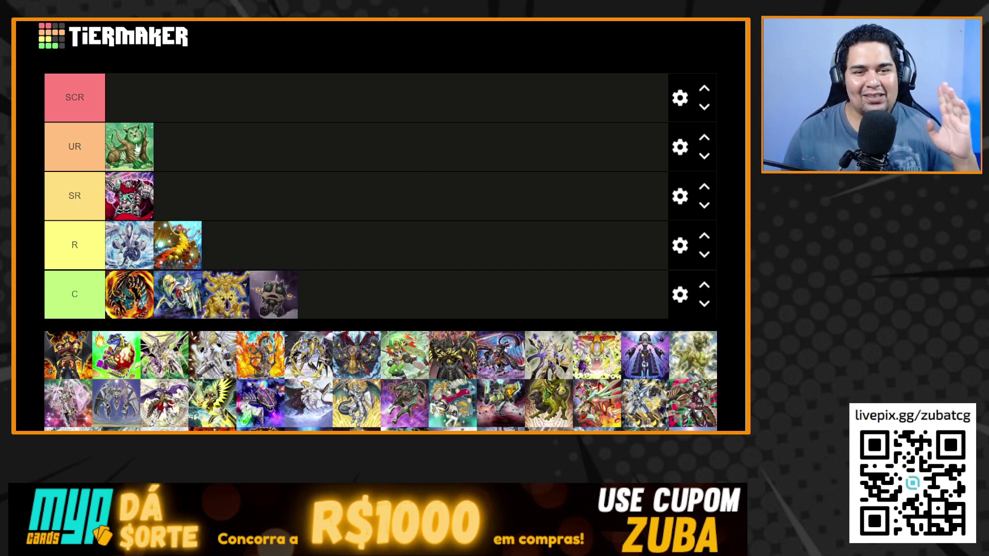
pyautogui.moveTo(137, 148); pyautogui.dragTo(176, 150)
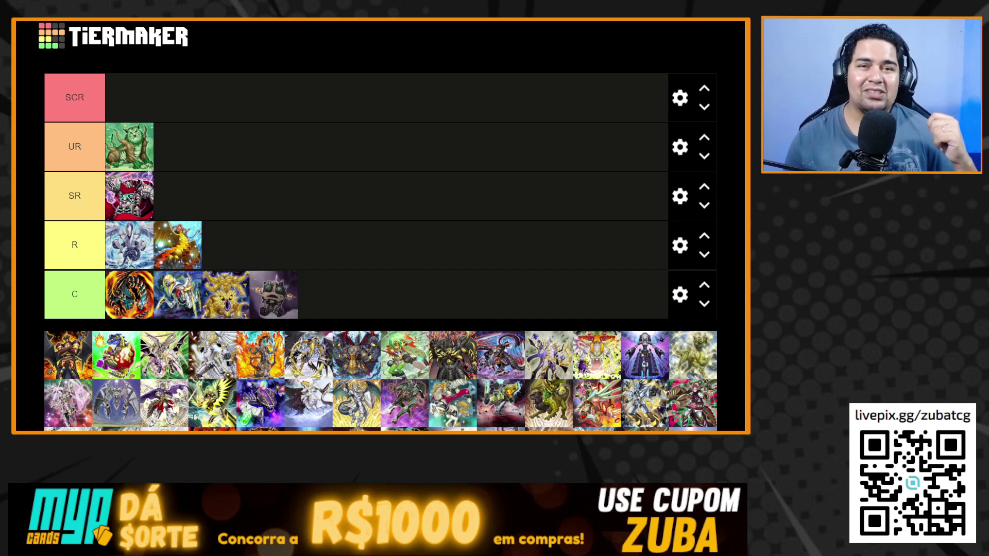
# Step: Place a dark red card in R, reorder the R row, and add the dragon-in-egg card to C's end
pyautogui.click(69, 362)
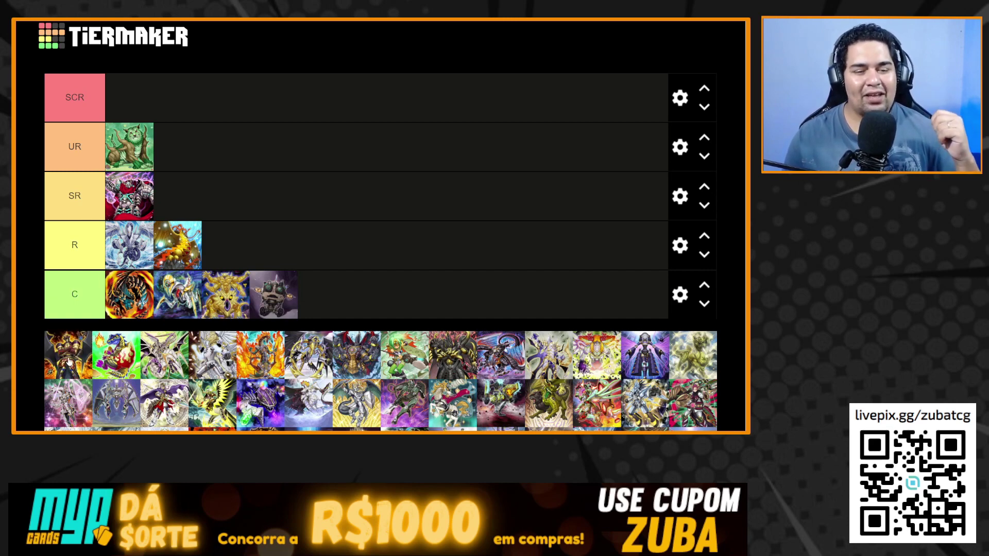
pyautogui.moveTo(69, 360); pyautogui.dragTo(266, 274)
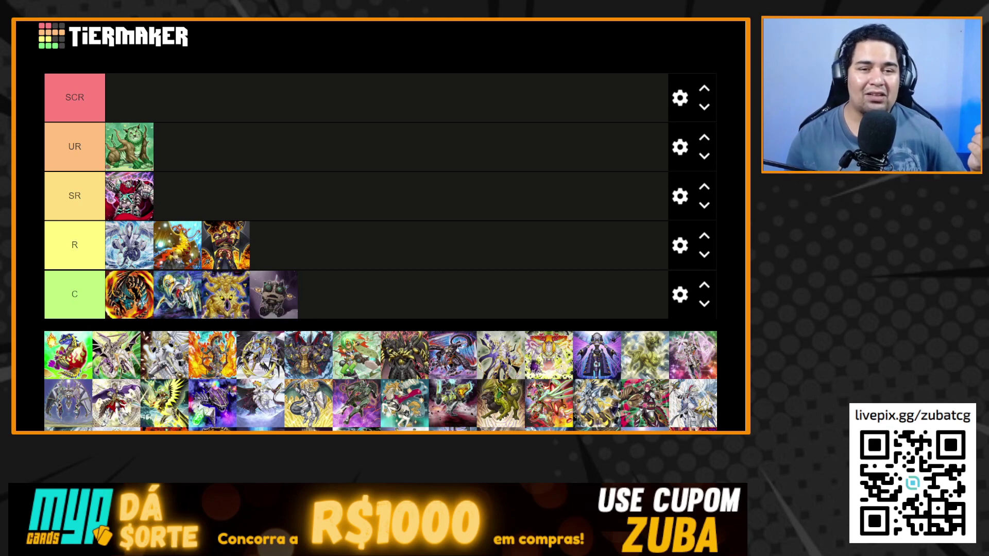
pyautogui.moveTo(224, 252); pyautogui.dragTo(177, 256)
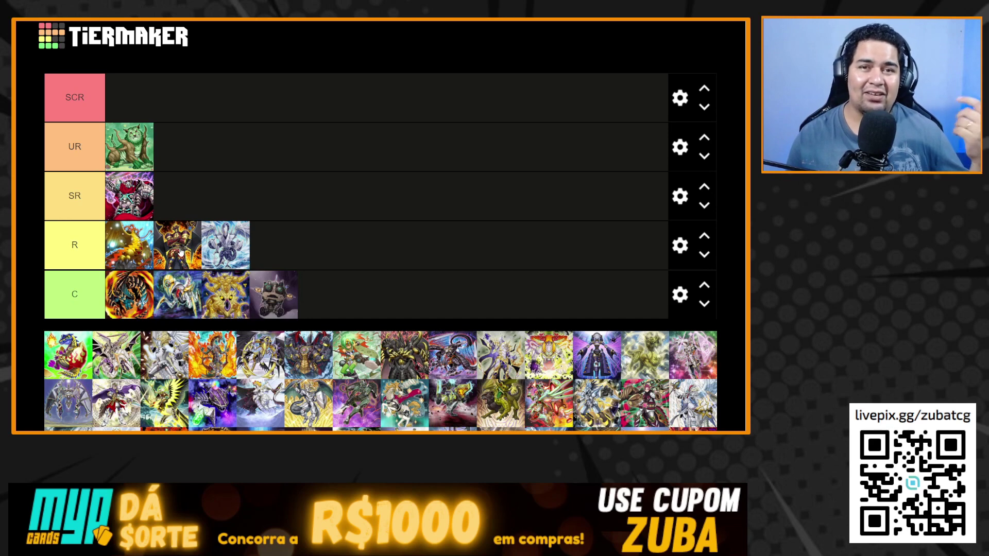
pyautogui.moveTo(71, 367); pyautogui.dragTo(355, 309)
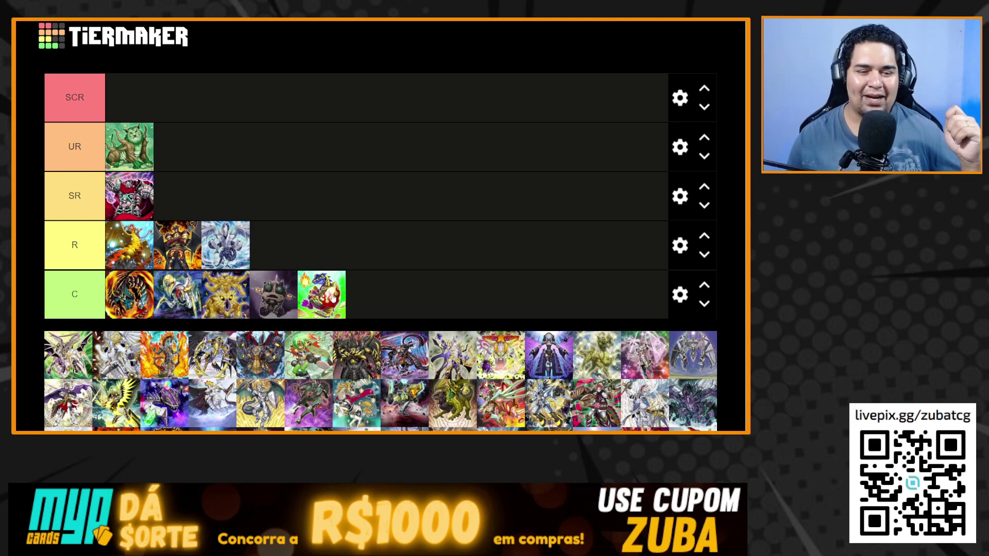
# Step: Place a winged monster and a red armoured card in SR ahead of the existing red card
pyautogui.moveTo(77, 367)
pyautogui.mouseDown()
pyautogui.moveTo(195, 214)
pyautogui.moveTo(131, 204)
pyautogui.mouseUp()
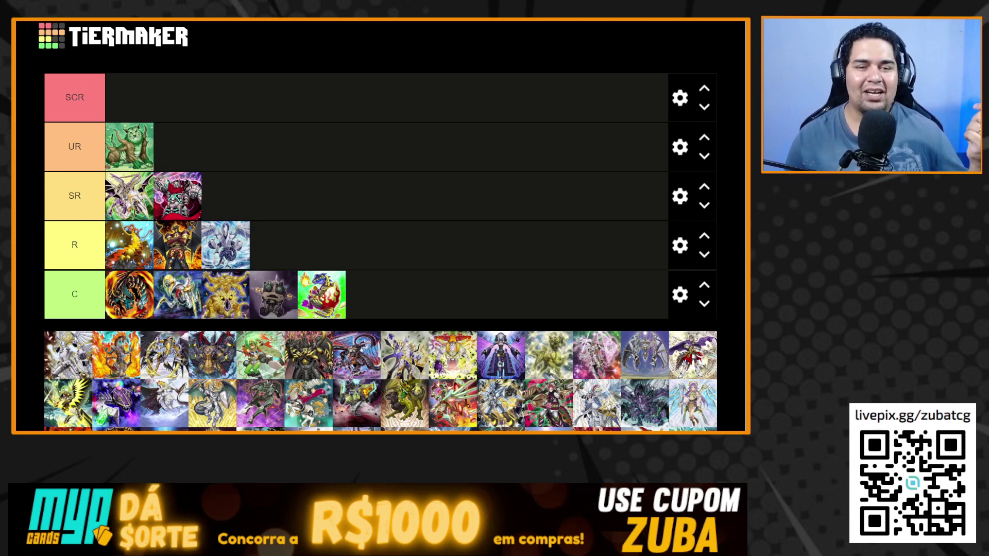
pyautogui.moveTo(135, 194)
pyautogui.mouseDown()
pyautogui.moveTo(150, 183)
pyautogui.moveTo(135, 193)
pyautogui.mouseUp()
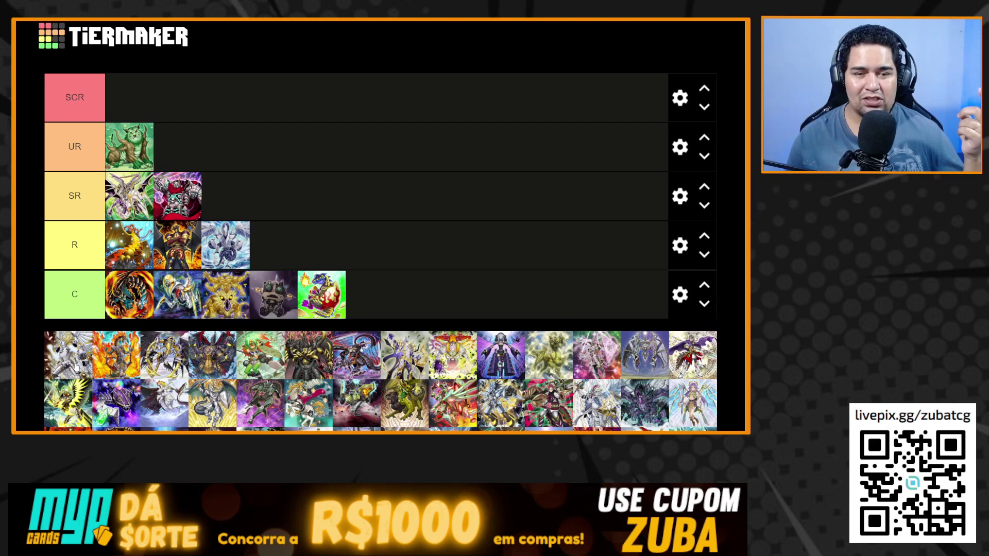
pyautogui.moveTo(75, 366); pyautogui.dragTo(140, 208)
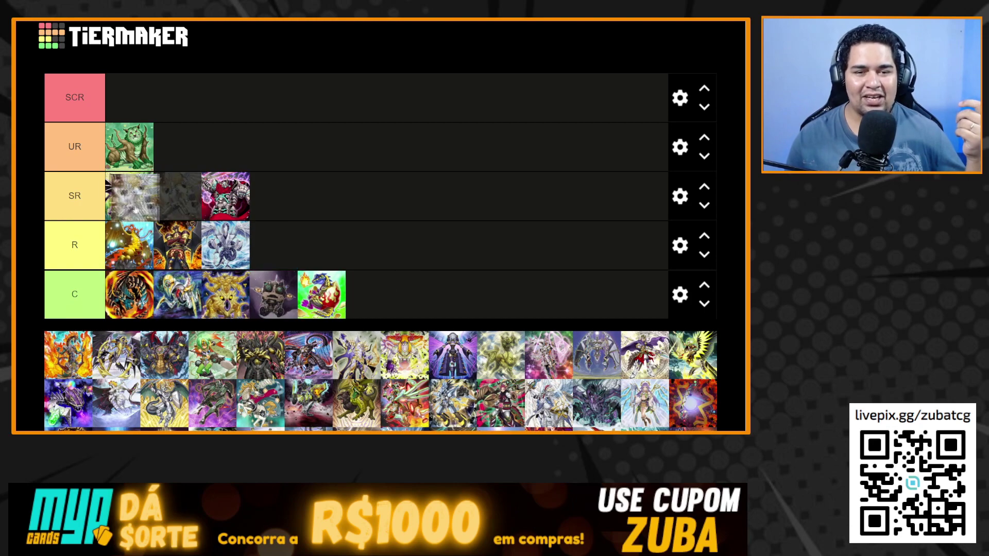
pyautogui.moveTo(139, 208); pyautogui.dragTo(234, 193)
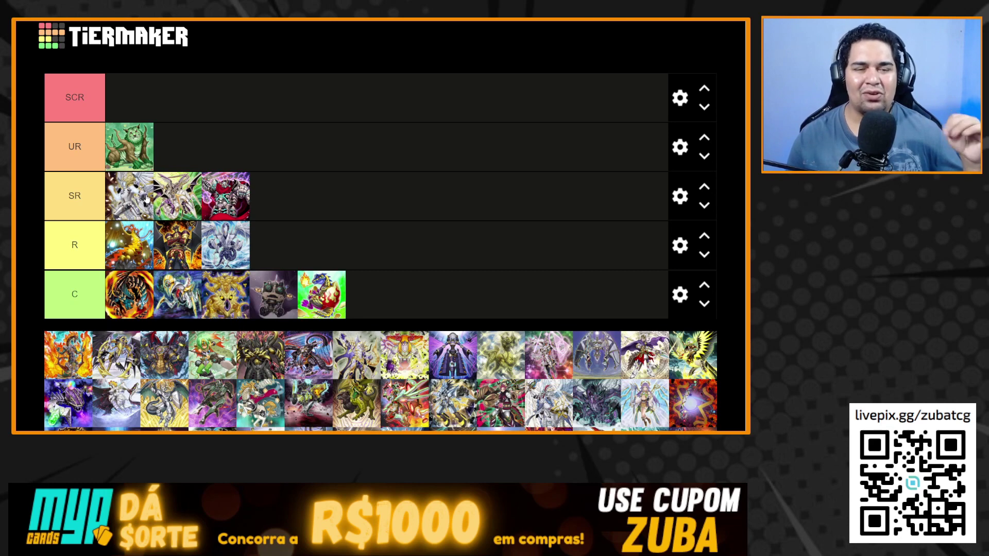
pyautogui.moveTo(146, 199); pyautogui.dragTo(134, 196)
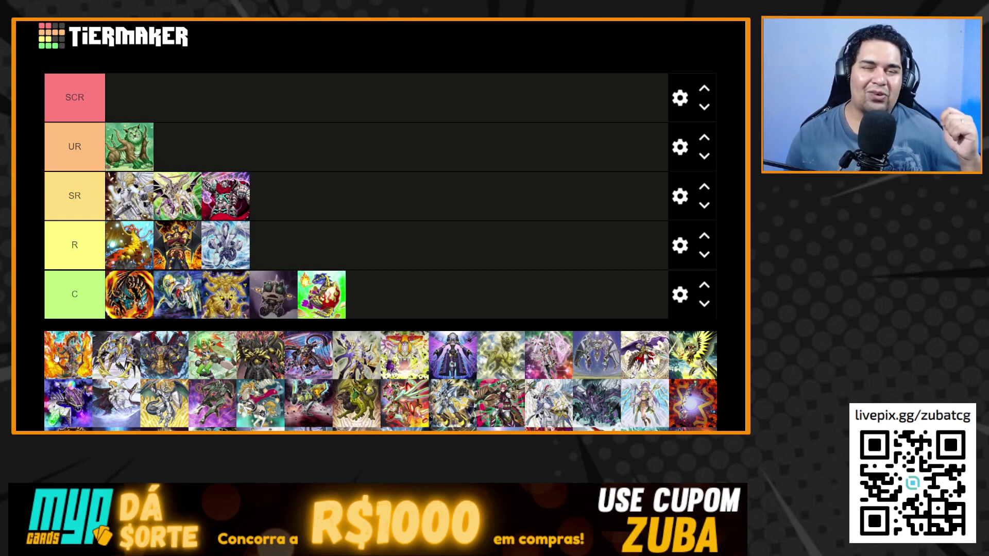
# Step: Put the fire monster first in R, a white-and-gold card at C's end, and another card in UR
pyautogui.moveTo(56, 357); pyautogui.dragTo(345, 304)
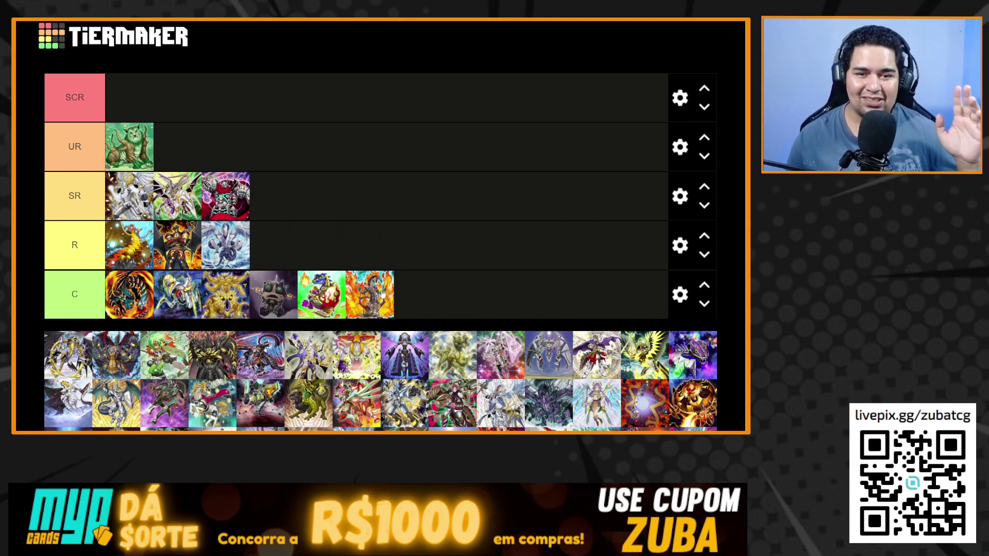
pyautogui.moveTo(383, 294); pyautogui.dragTo(291, 210)
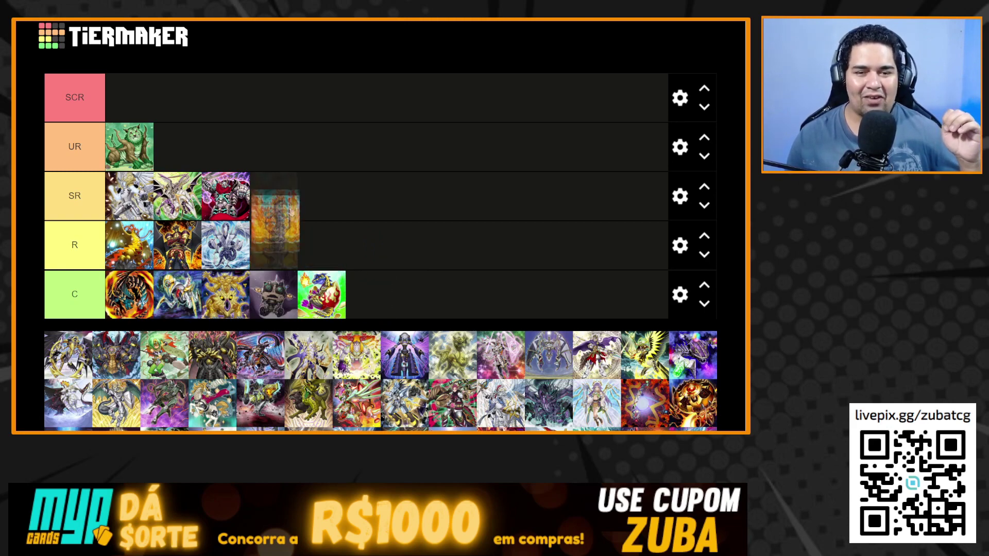
pyautogui.moveTo(291, 210); pyautogui.dragTo(129, 257)
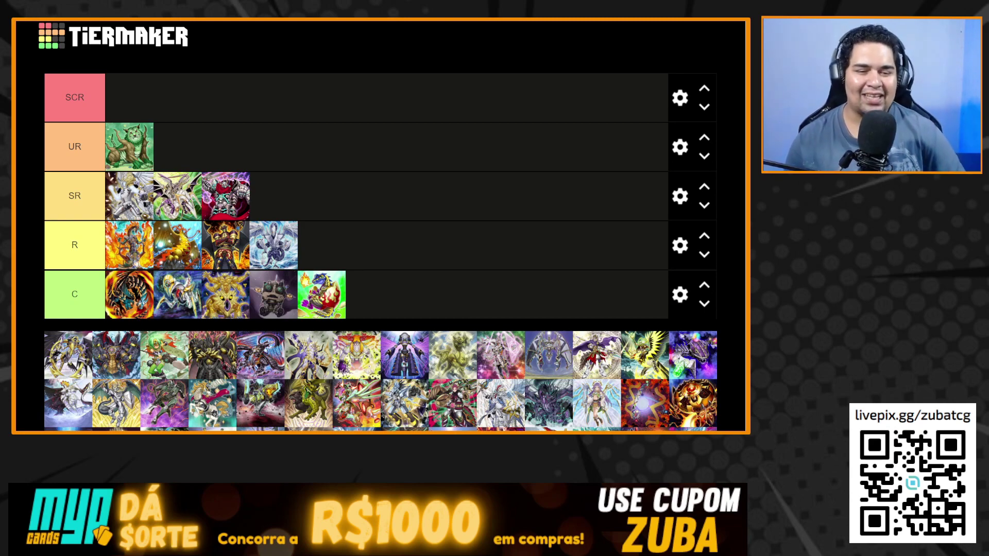
pyautogui.moveTo(68, 356); pyautogui.dragTo(395, 311)
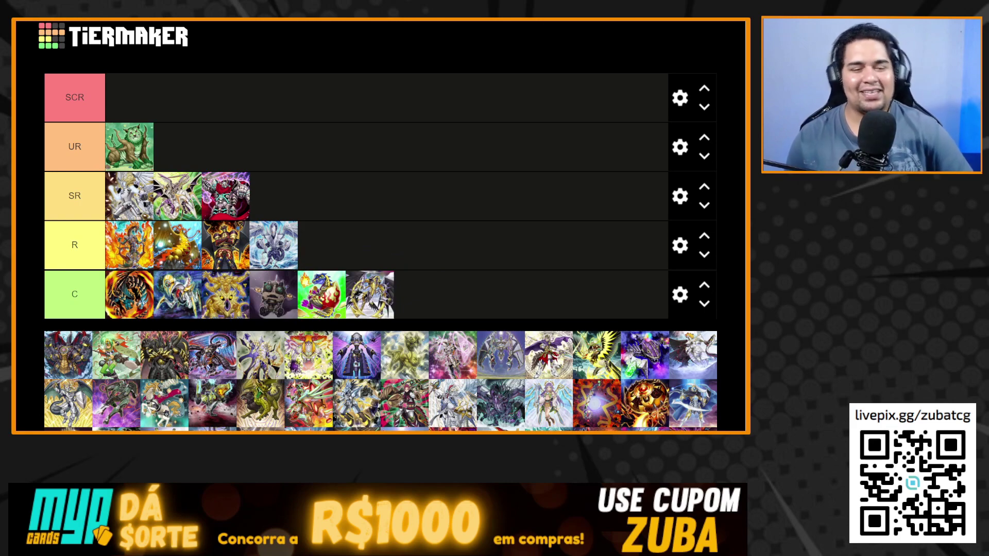
pyautogui.moveTo(69, 362)
pyautogui.mouseDown()
pyautogui.moveTo(238, 172)
pyautogui.moveTo(213, 153)
pyautogui.mouseUp()
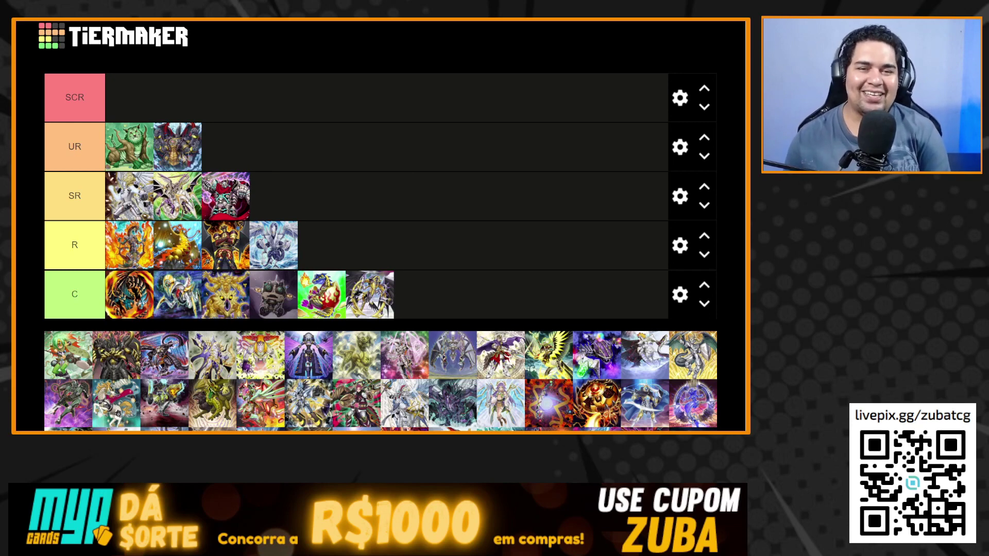
# Step: Put the green card at the start of C, another at C's end, and one at R's front
pyautogui.moveTo(71, 355); pyautogui.dragTo(451, 295)
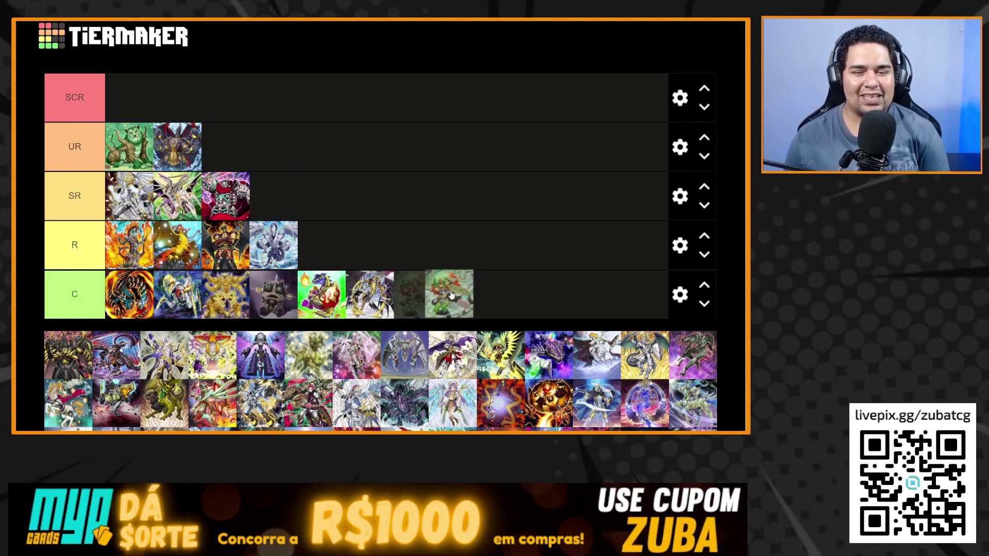
pyautogui.moveTo(451, 295); pyautogui.dragTo(369, 242)
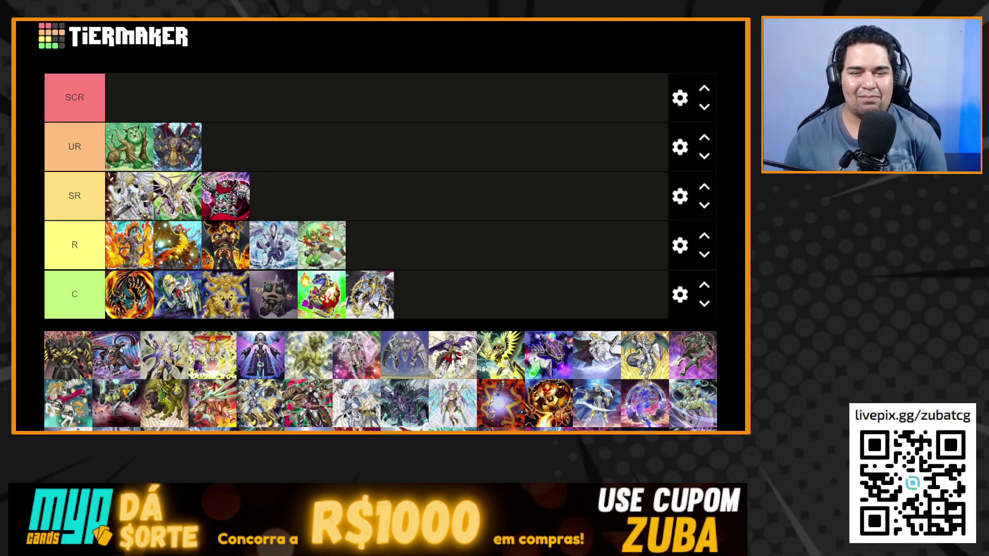
pyautogui.moveTo(330, 236); pyautogui.dragTo(139, 296)
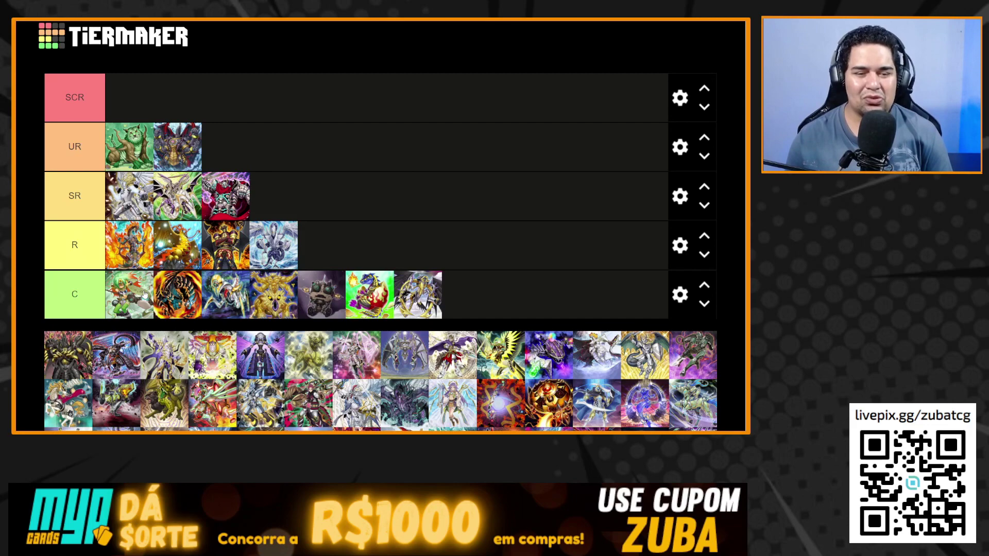
pyautogui.moveTo(68, 355); pyautogui.dragTo(496, 296)
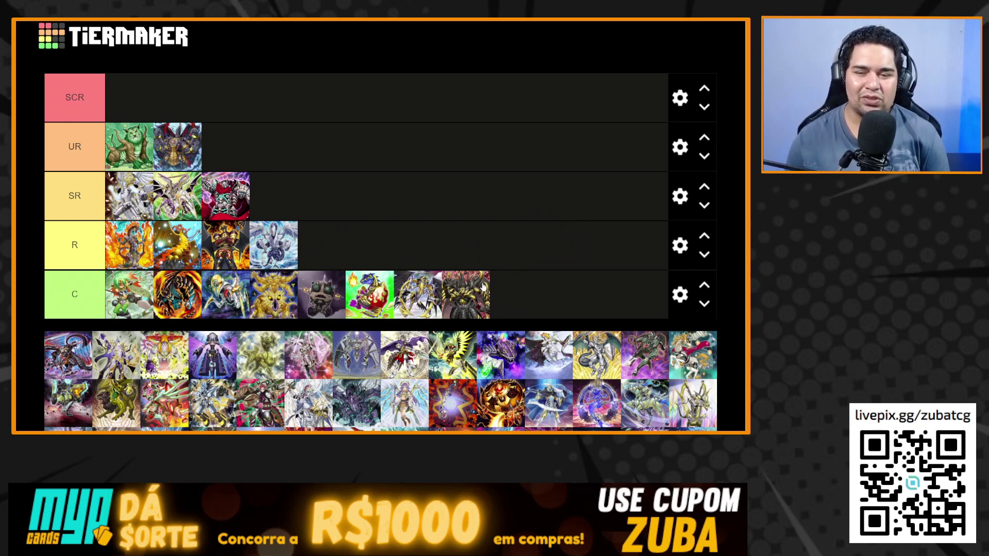
pyautogui.moveTo(69, 361)
pyautogui.mouseDown()
pyautogui.moveTo(375, 203)
pyautogui.moveTo(147, 258)
pyautogui.mouseUp()
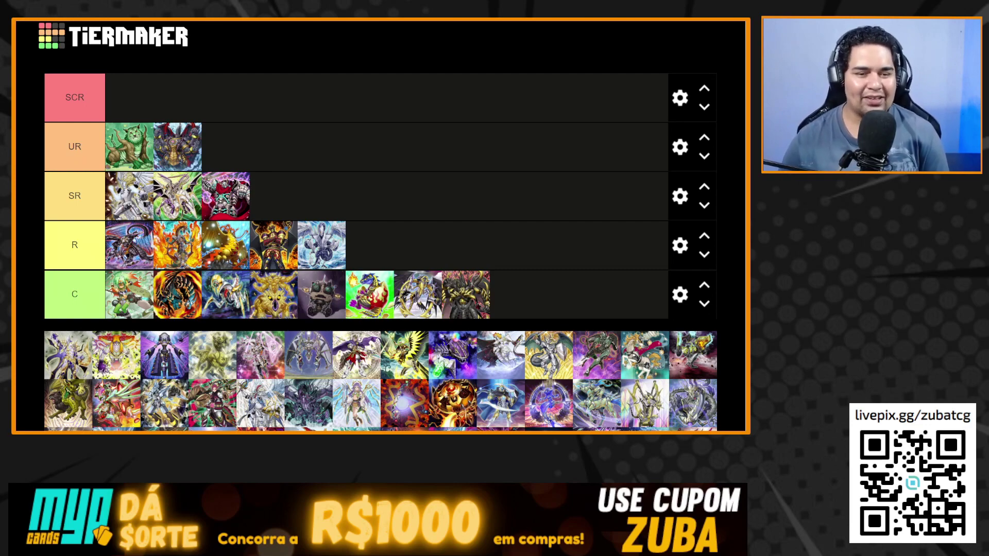
# Step: Add a fourth SR card and a third UR card, moving the fourth SR card to SR's first slot
pyautogui.moveTo(62, 349)
pyautogui.mouseDown()
pyautogui.moveTo(150, 106)
pyautogui.moveTo(314, 190)
pyautogui.mouseUp()
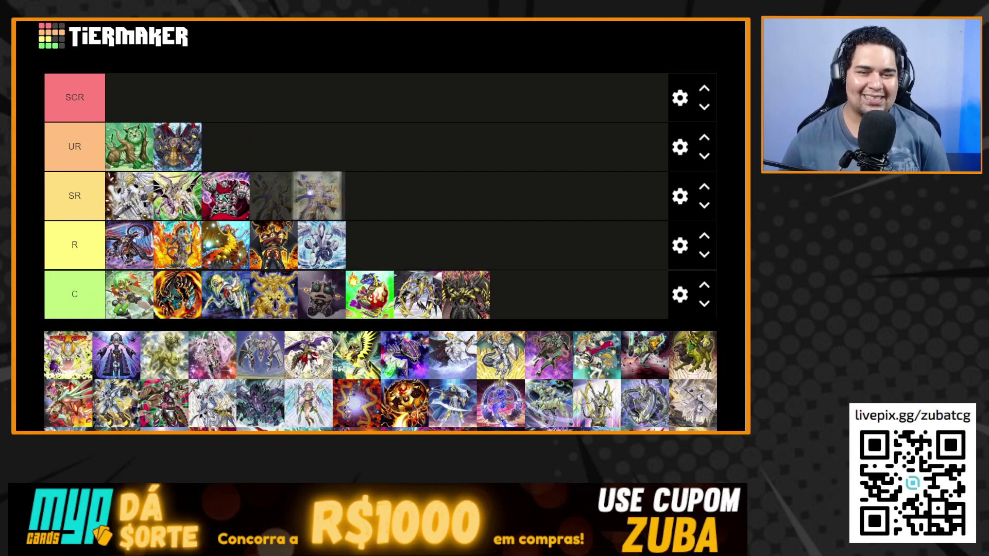
pyautogui.moveTo(314, 191); pyautogui.dragTo(298, 192)
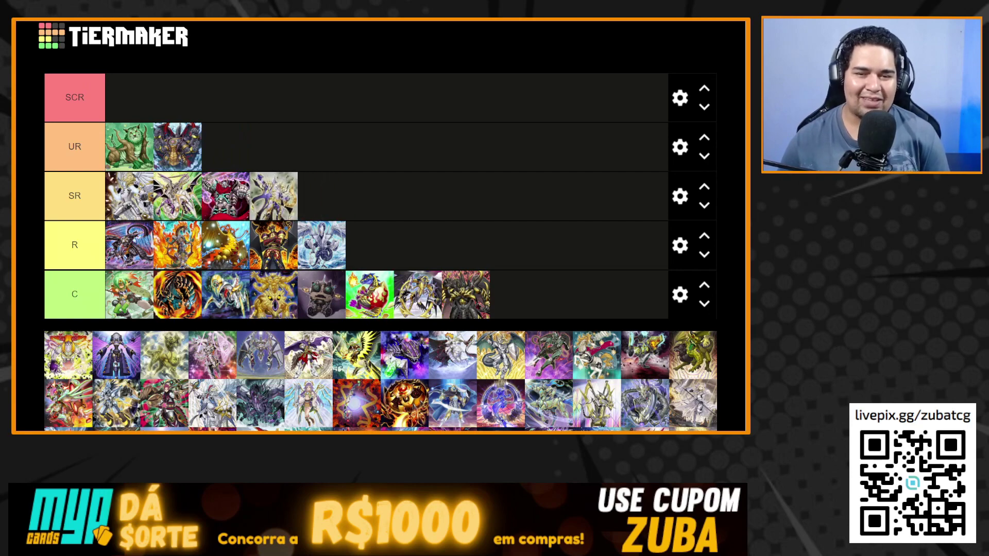
pyautogui.moveTo(212, 355)
pyautogui.mouseDown()
pyautogui.moveTo(319, 195)
pyautogui.moveTo(249, 132)
pyautogui.moveTo(242, 141)
pyautogui.mouseUp()
pyautogui.moveTo(270, 196); pyautogui.dragTo(123, 196)
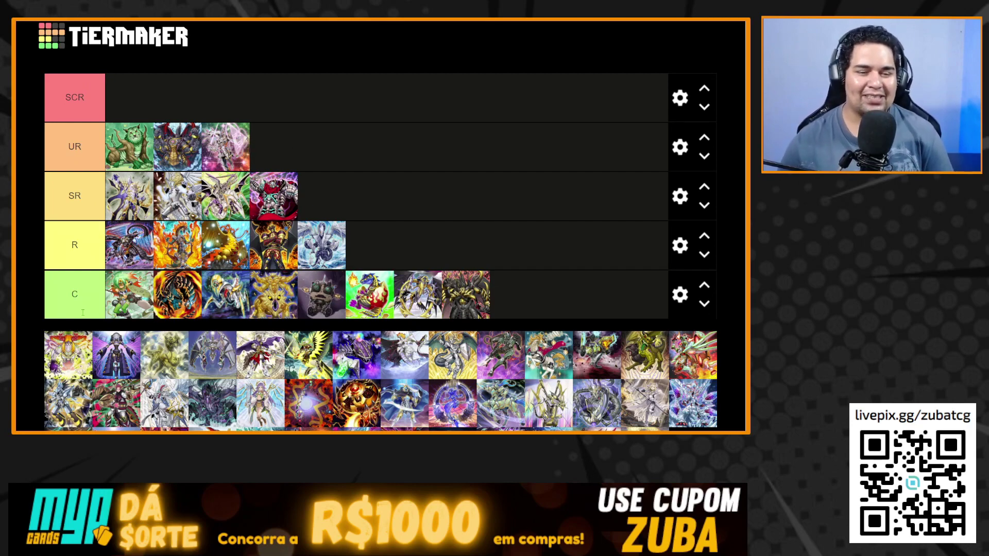
# Step: Pick up the purple-robed monster card from the pool and carry it toward the tier rows
pyautogui.moveTo(62, 358); pyautogui.dragTo(73, 368)
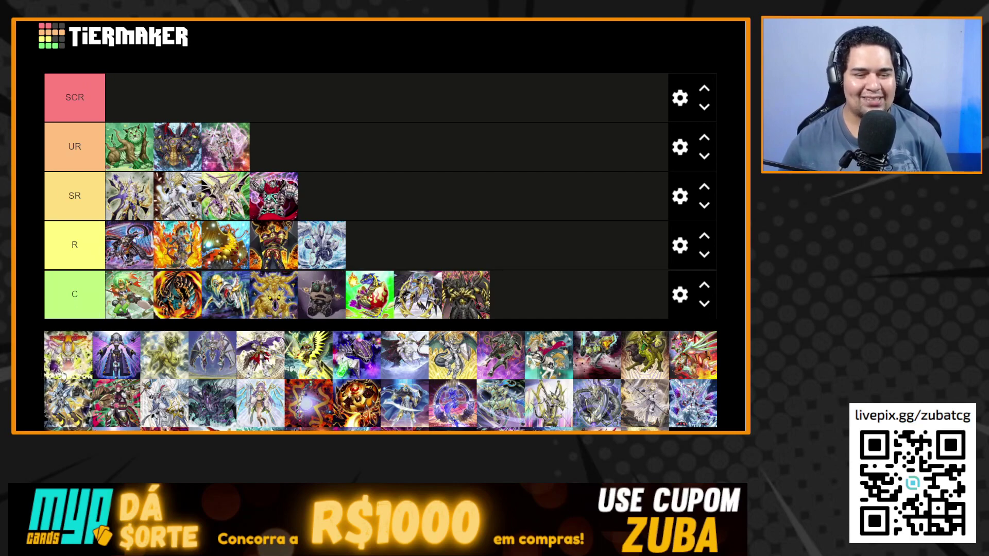
pyautogui.moveTo(61, 363)
pyautogui.mouseDown()
pyautogui.moveTo(72, 354)
pyautogui.moveTo(107, 362)
pyautogui.mouseUp()
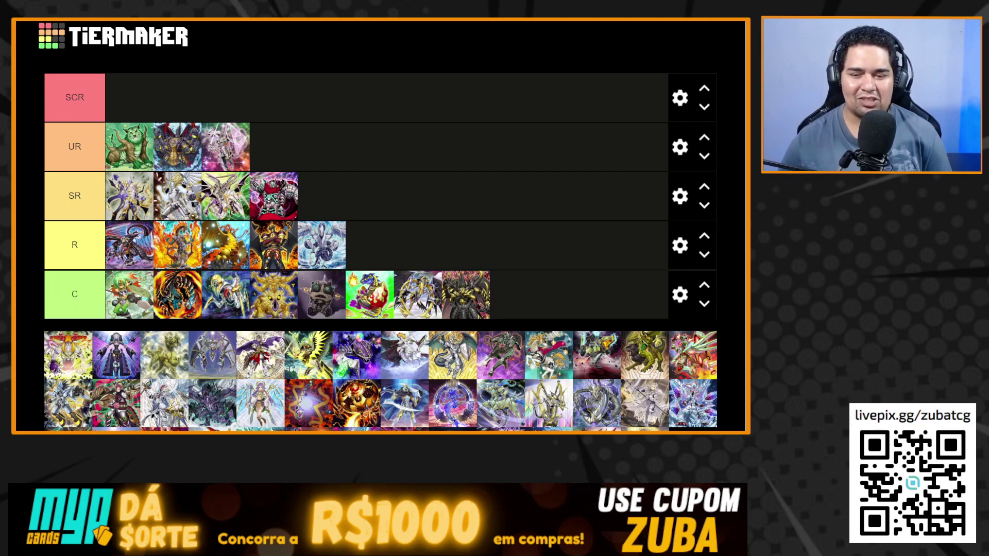
pyautogui.moveTo(79, 360); pyautogui.dragTo(417, 359)
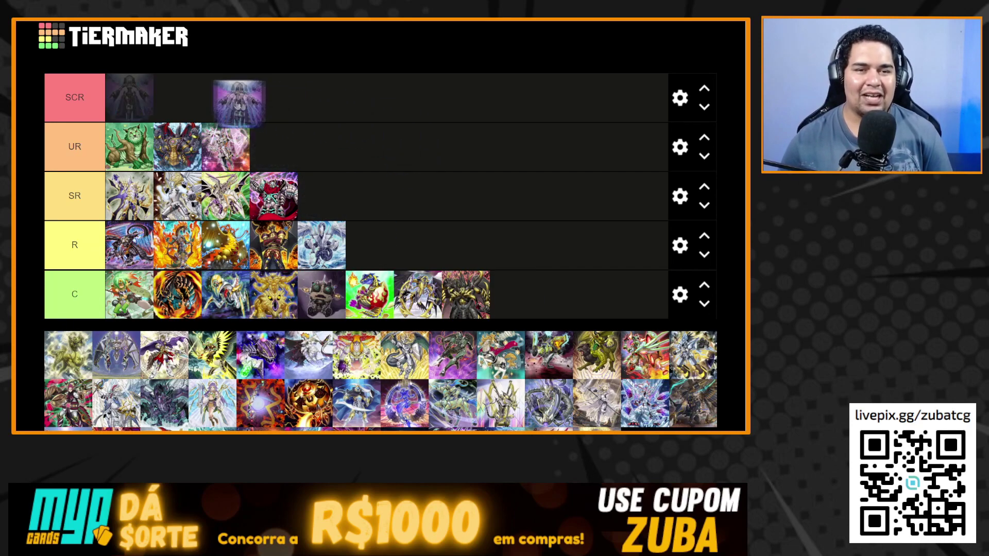
# Step: Drop the purple-robed card into SCR and add the first pool card to UR as its fourth card
pyautogui.moveTo(99, 332); pyautogui.dragTo(255, 103)
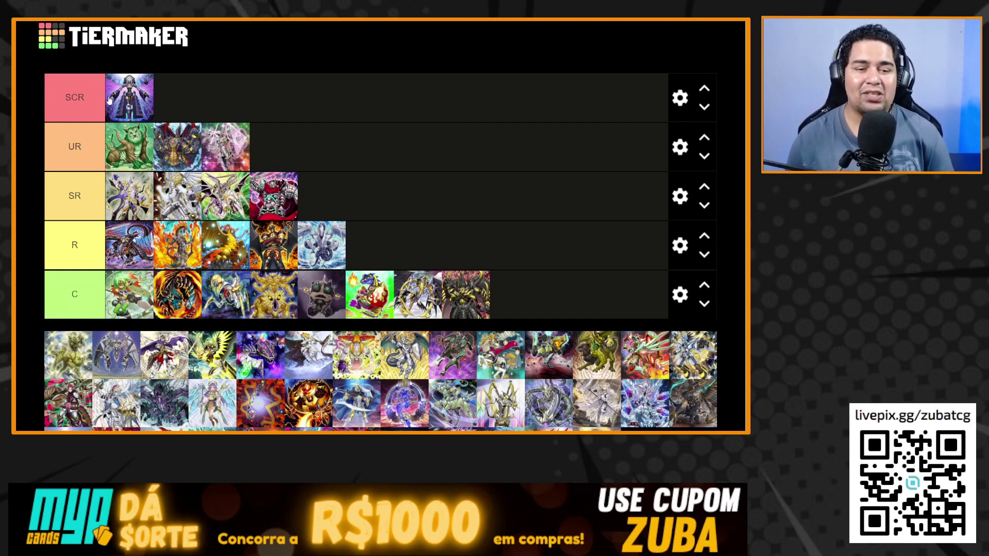
pyautogui.moveTo(83, 348)
pyautogui.mouseDown()
pyautogui.moveTo(306, 137)
pyautogui.moveTo(124, 138)
pyautogui.mouseUp()
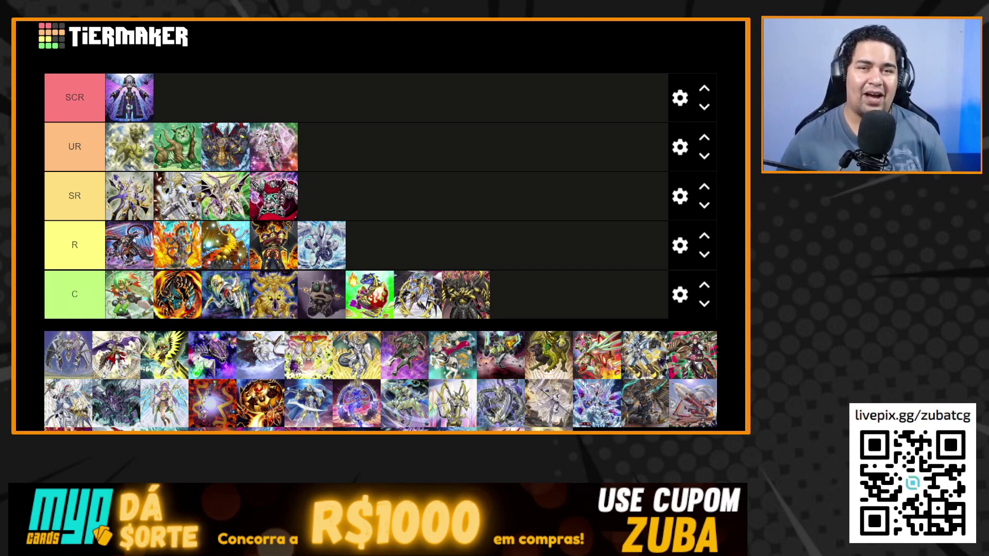
# Step: Move the first UR card to the row's end, put the silver spider first in UR, and add a second SCR card
pyautogui.moveTo(141, 143); pyautogui.dragTo(298, 137)
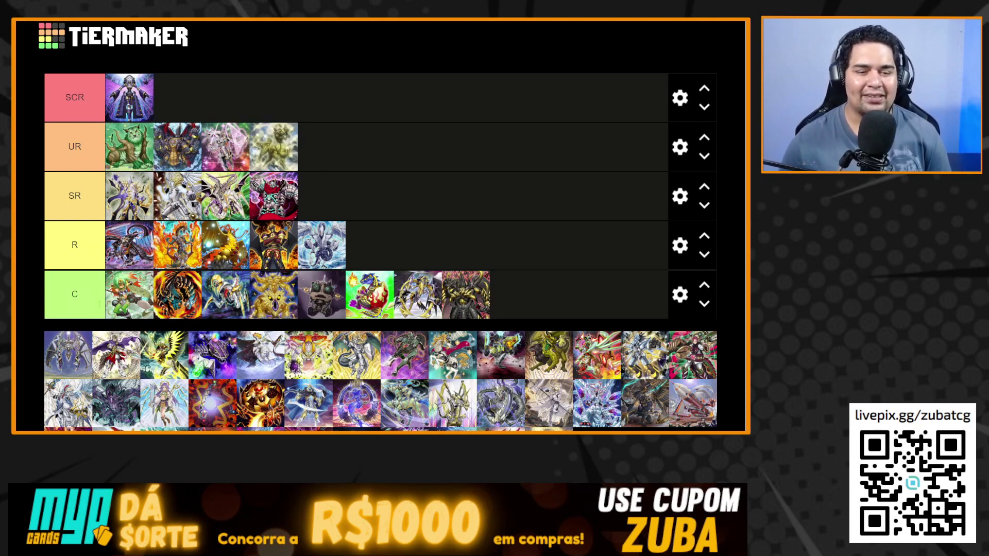
pyautogui.moveTo(77, 376); pyautogui.dragTo(131, 146)
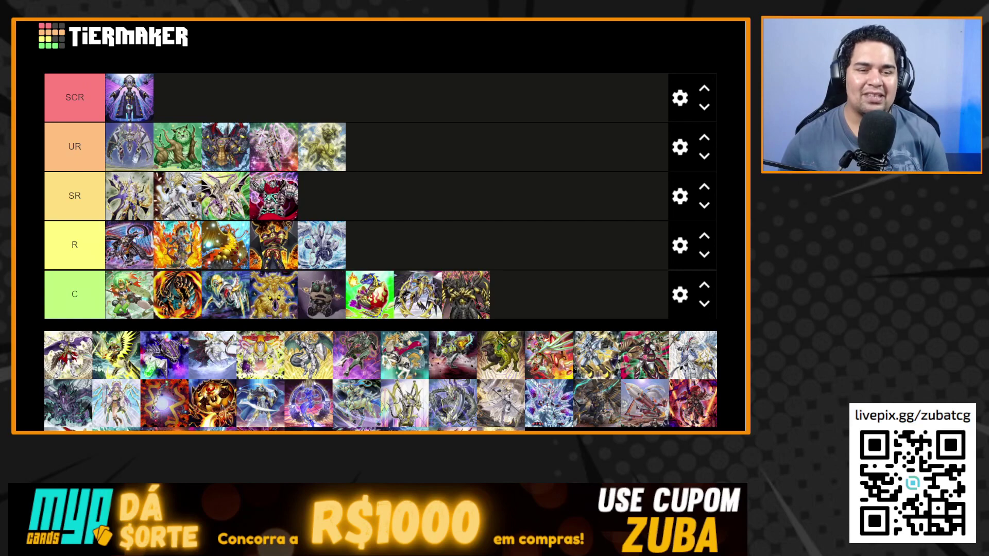
pyautogui.moveTo(69, 361); pyautogui.dragTo(178, 98)
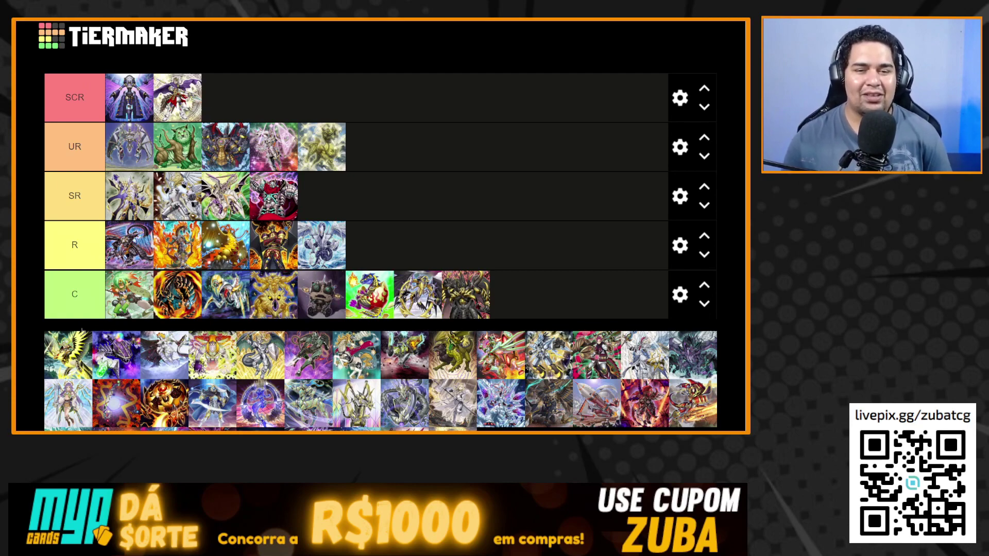
# Step: Add the golden winged monster card from the pool to the SR tier as its fifth card
pyautogui.moveTo(67, 355); pyautogui.dragTo(370, 206)
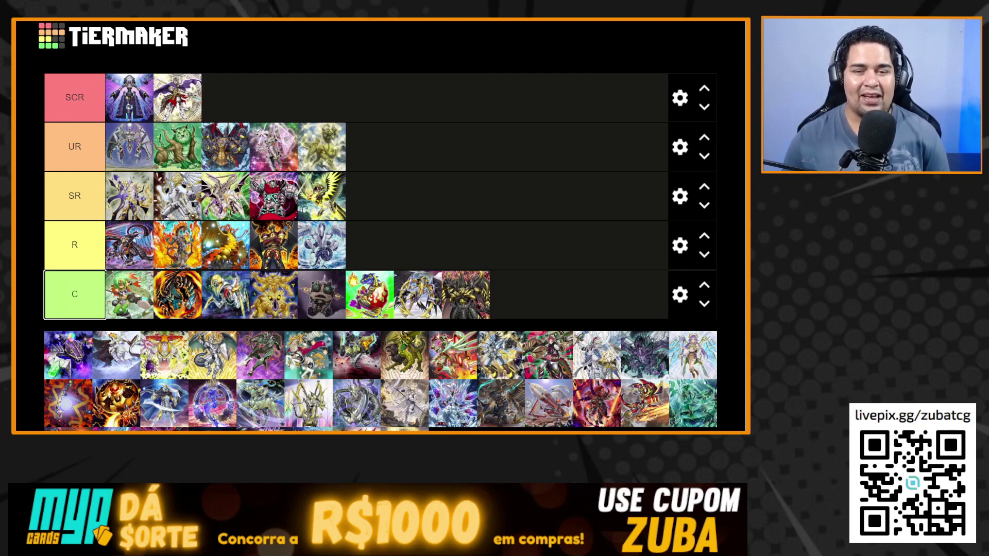
# Step: Put the purple machine card second in UR after the silver spider, and the white winged card sixth in SR
pyautogui.moveTo(67, 365); pyautogui.dragTo(332, 151)
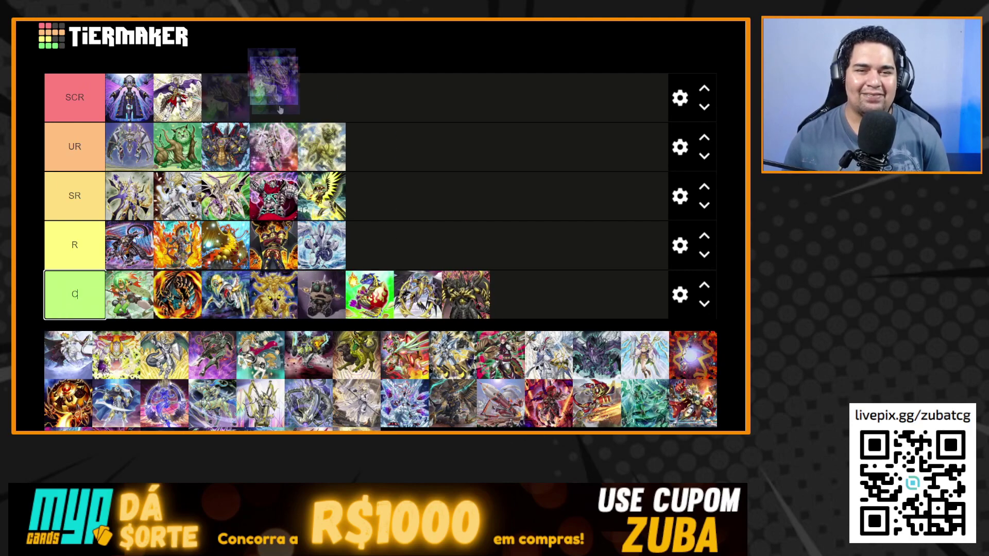
pyautogui.moveTo(332, 151); pyautogui.dragTo(137, 153)
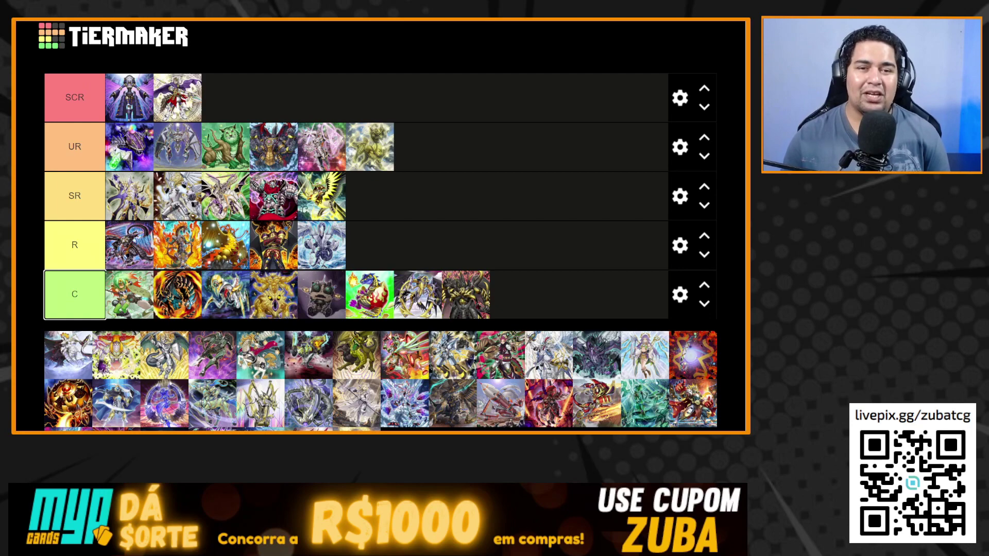
pyautogui.moveTo(147, 162); pyautogui.dragTo(181, 157)
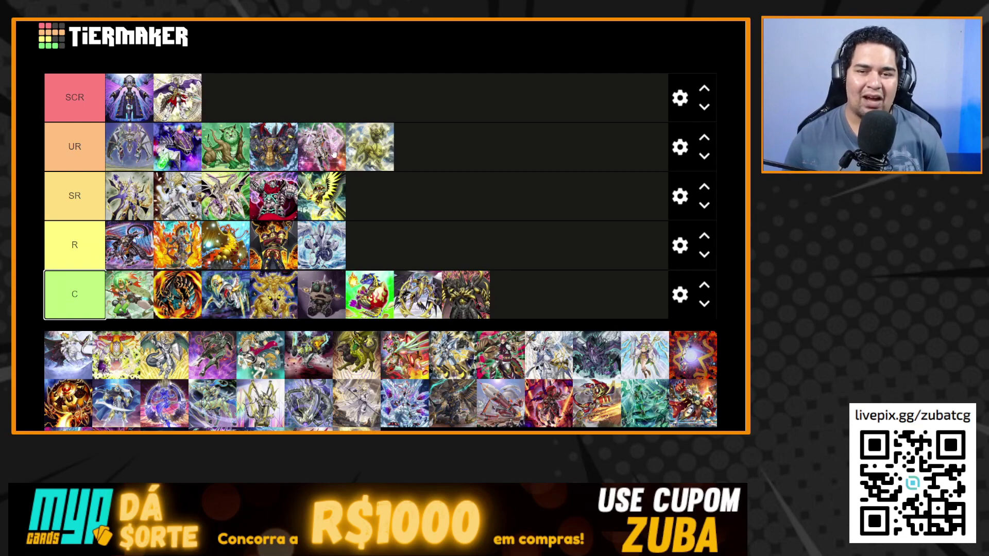
pyautogui.moveTo(68, 356); pyautogui.dragTo(71, 359)
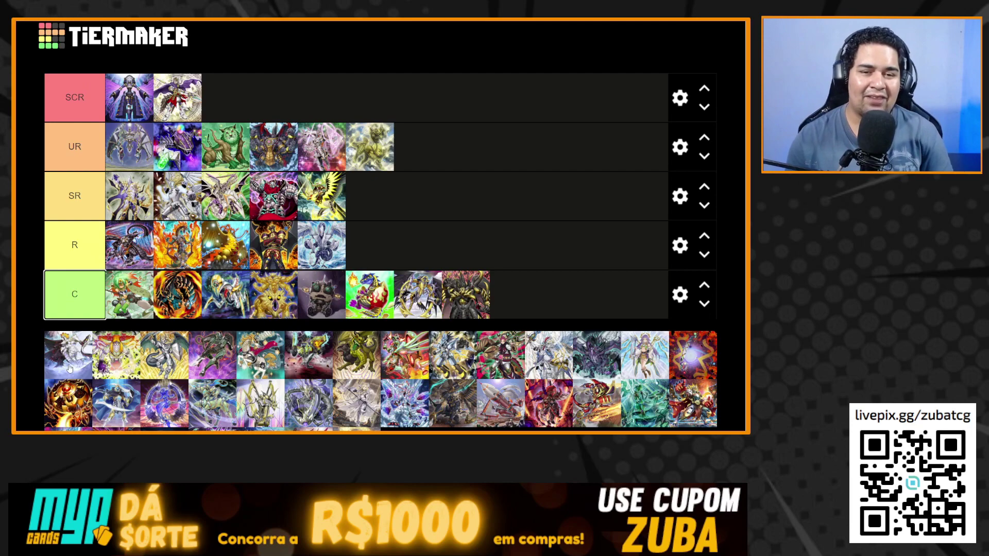
pyautogui.moveTo(70, 369)
pyautogui.mouseDown()
pyautogui.moveTo(75, 294)
pyautogui.moveTo(370, 196)
pyautogui.mouseUp()
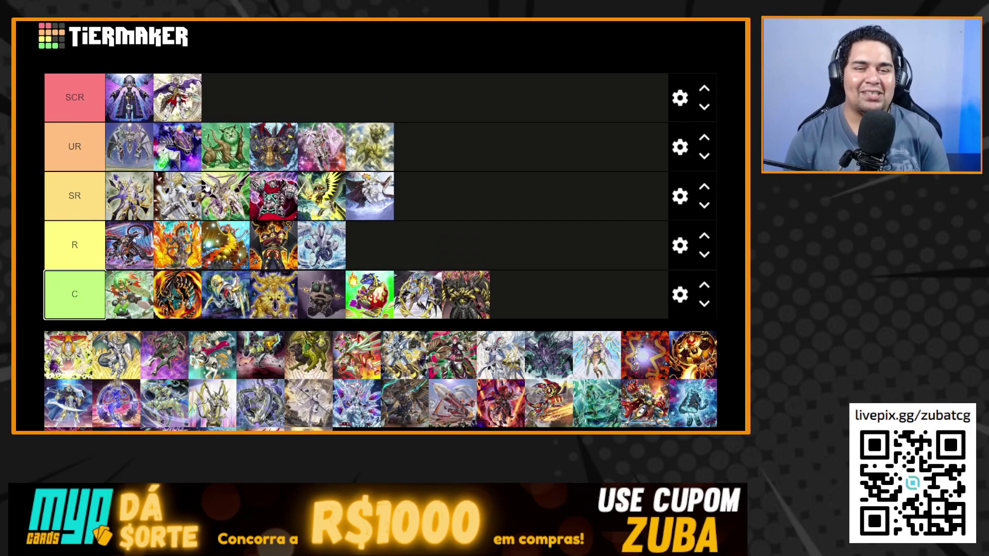
pyautogui.scroll(-2, 206, 186)
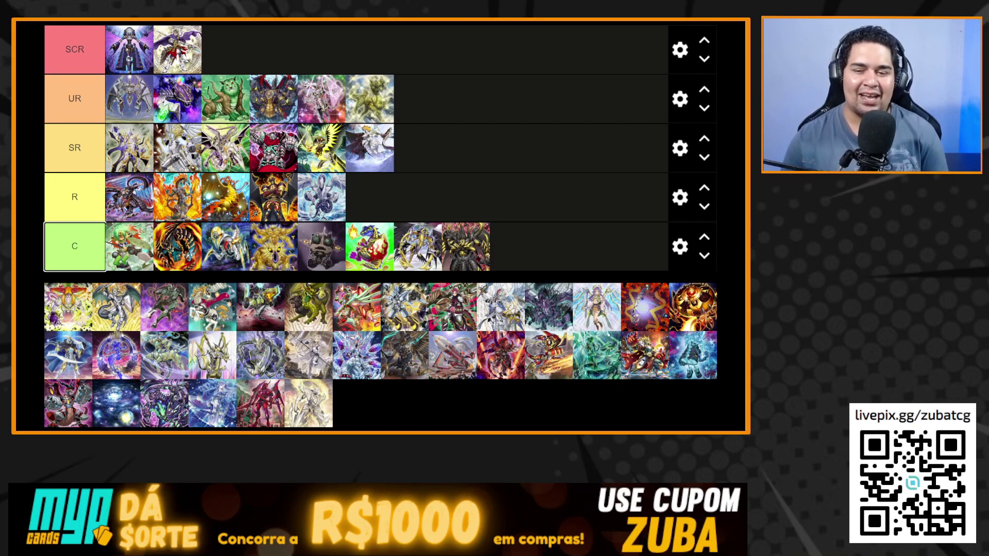
pyautogui.scroll(-1, 206, 361)
pyautogui.scroll(2, 206, 360)
pyautogui.scroll(-1, 430, 334)
pyautogui.scroll(1, 431, 334)
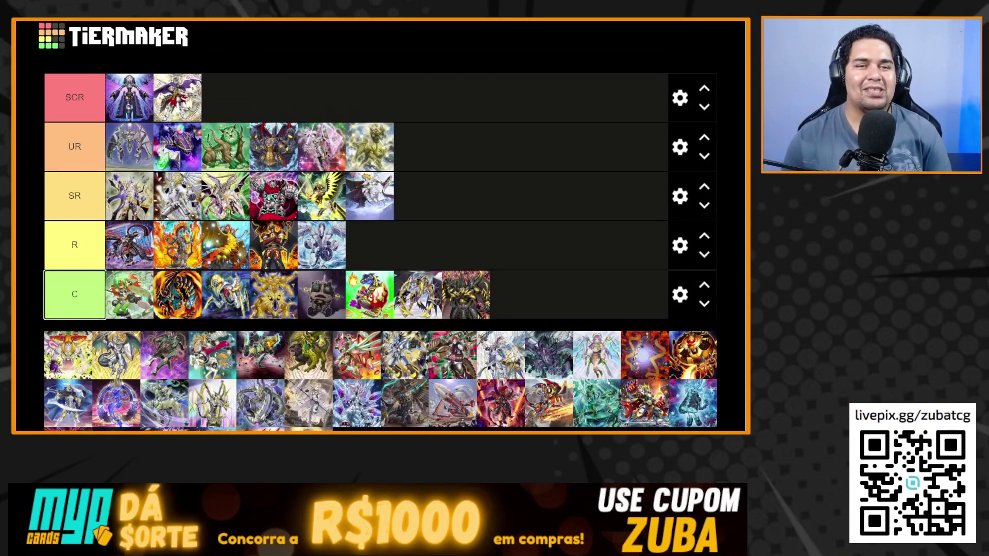